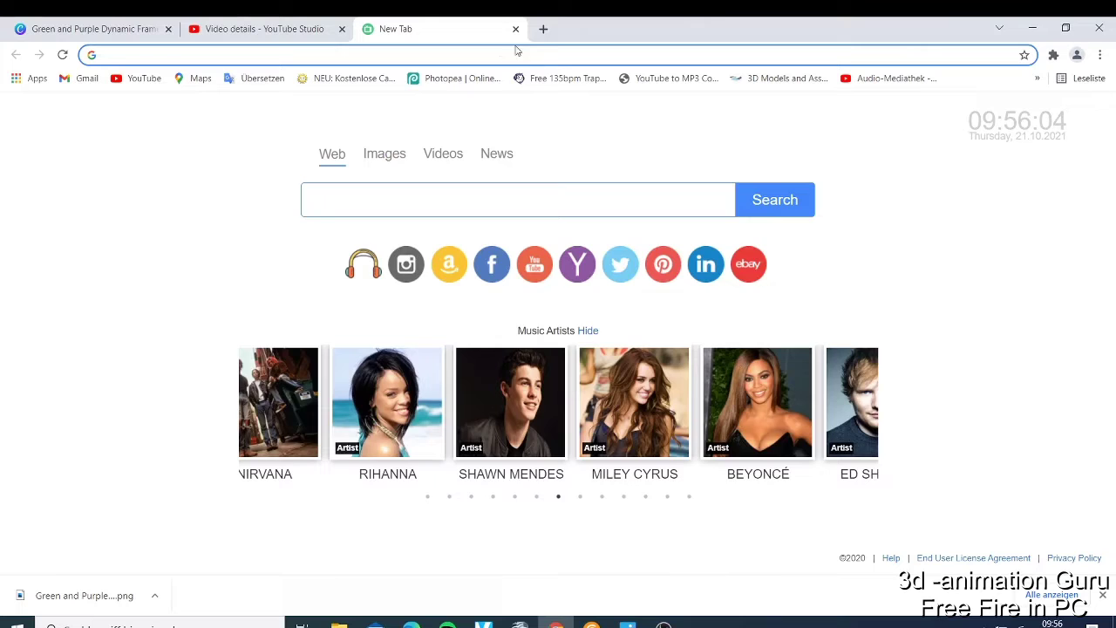
Search the web for "Free Fire download for PC" in a new browser tab.
click(544, 30)
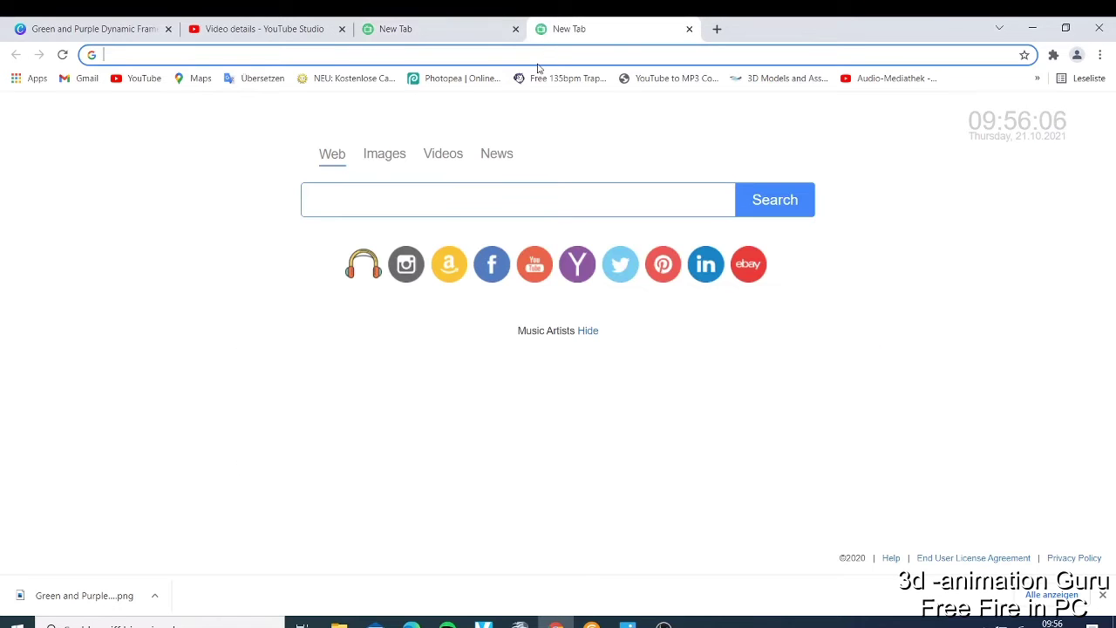
text(free Fire download for PC)
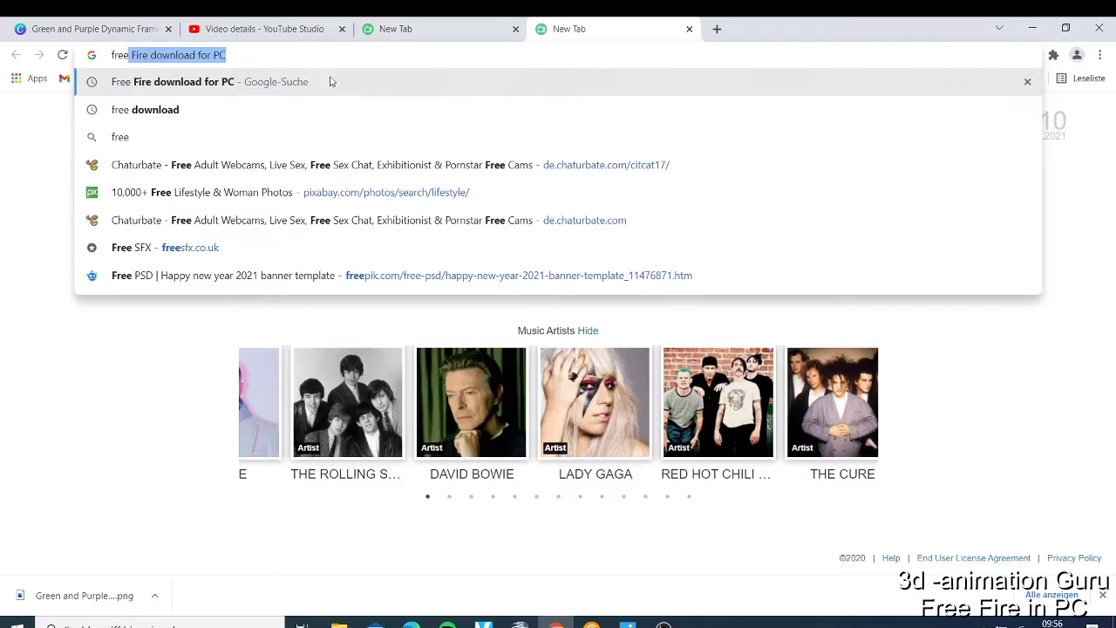
click(220, 84)
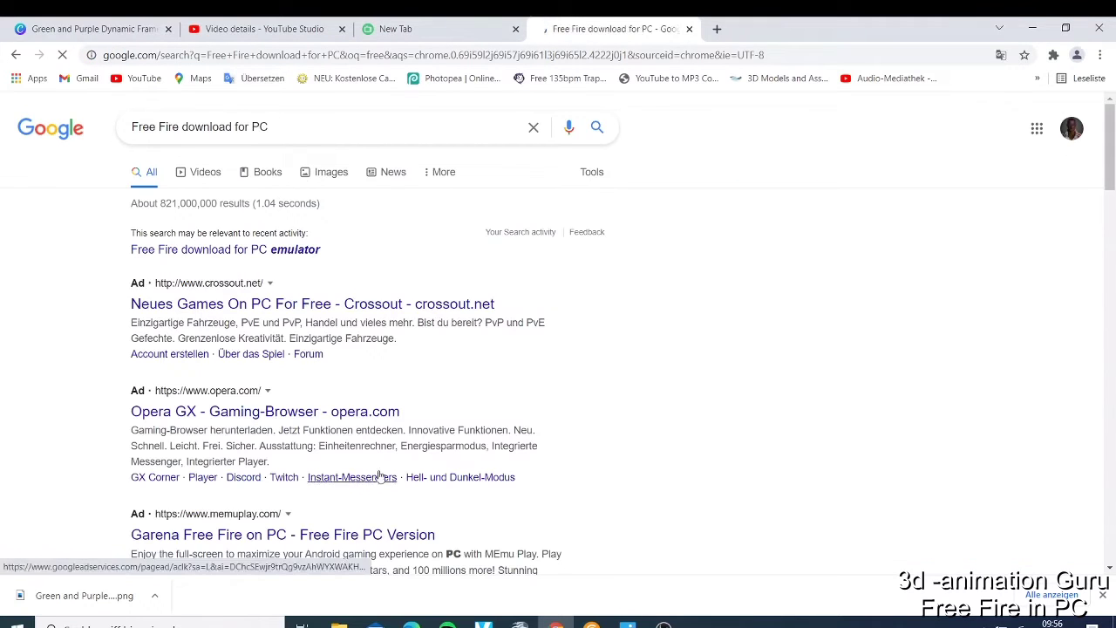
Open the LDPlayer ad result "Play free fire on PC - Download free fire on PC" and look through its page.
scroll(361, 316, down, 1)
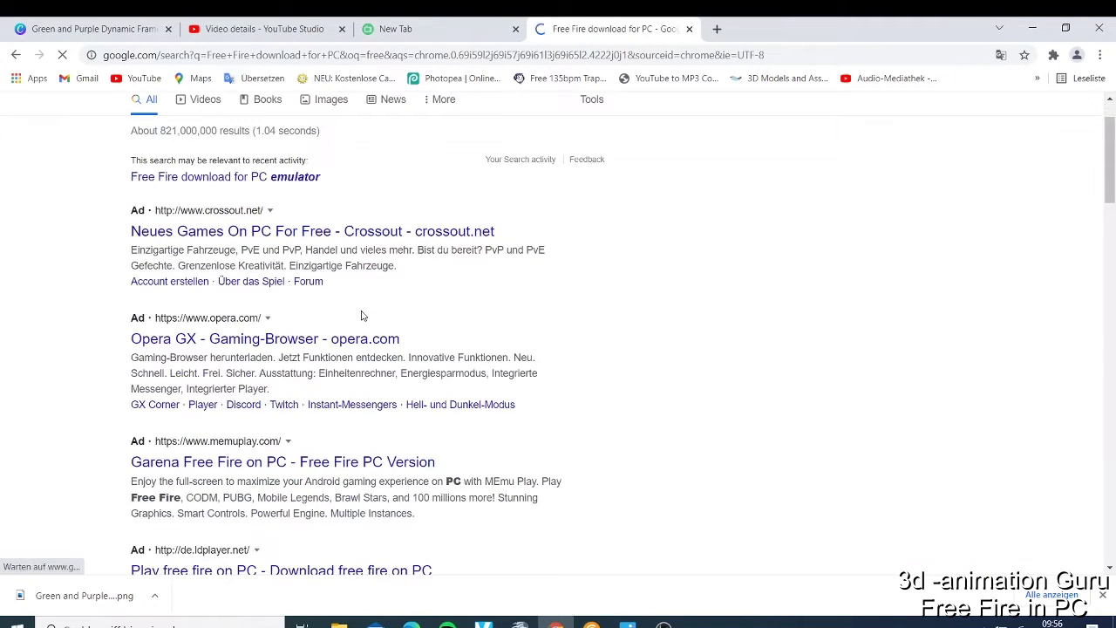
scroll(368, 314, down, 2)
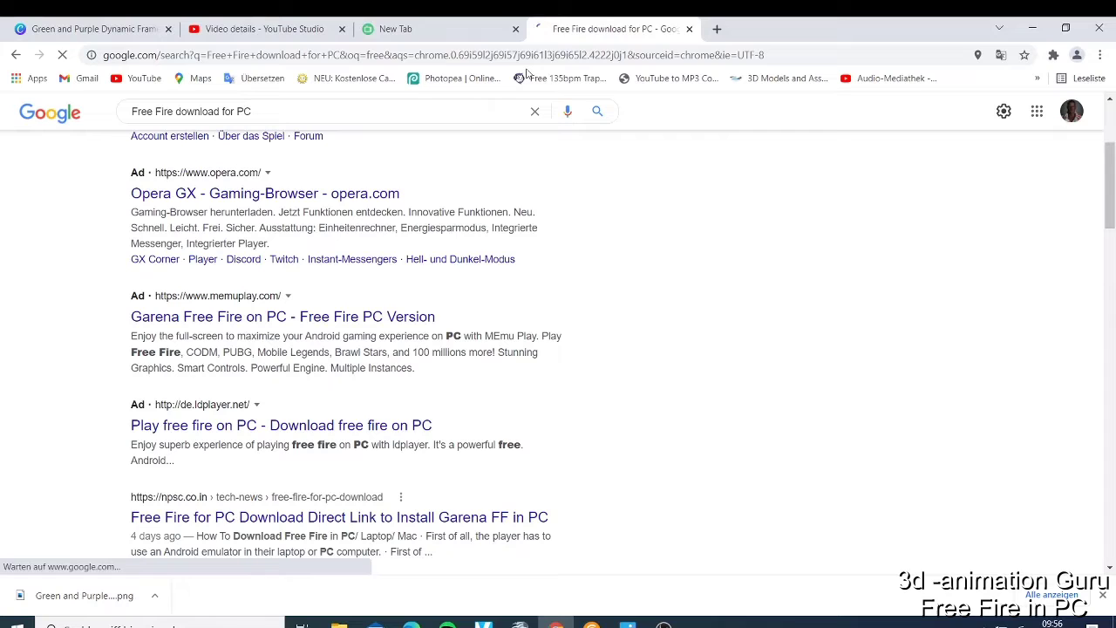
click(717, 28)
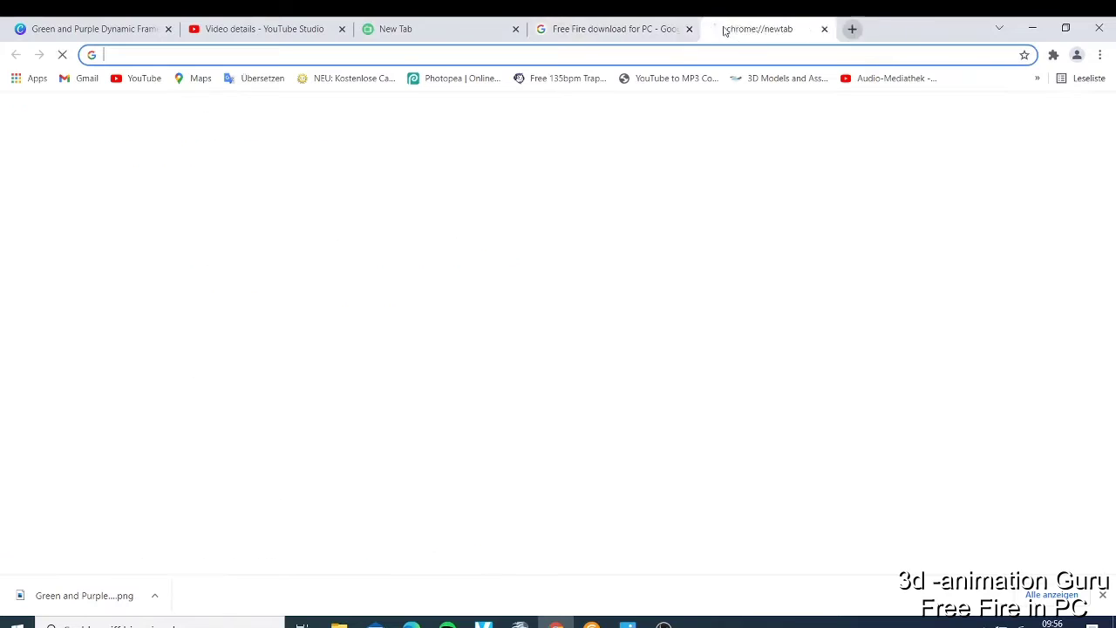
click(650, 29)
scroll(217, 397, down, 1)
scroll(217, 397, down, 1)
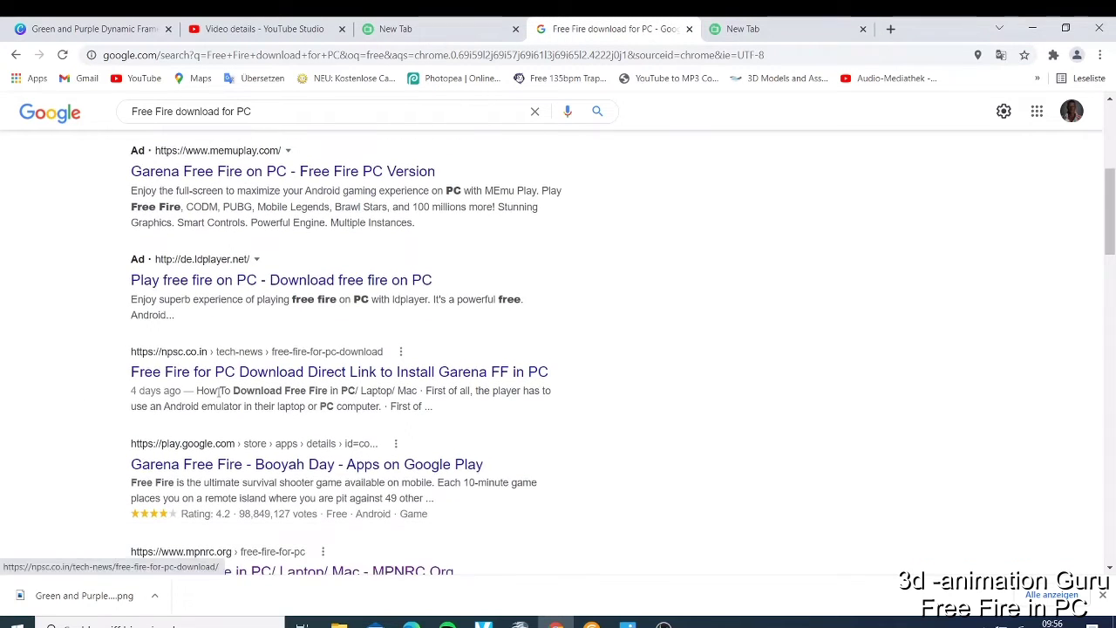
click(238, 280)
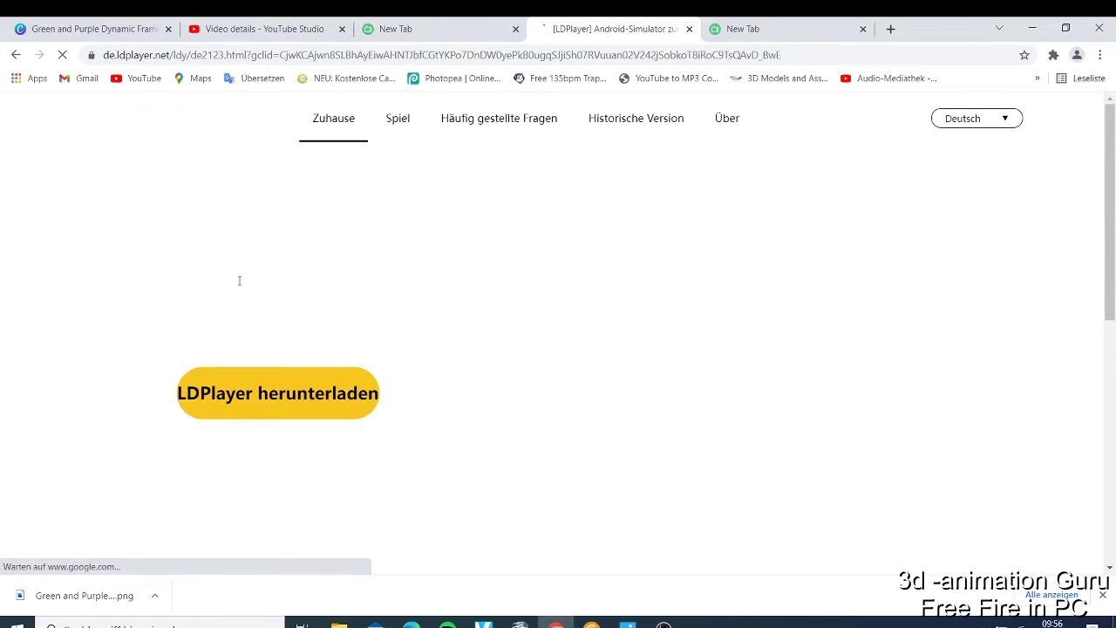
scroll(362, 395, down, 3)
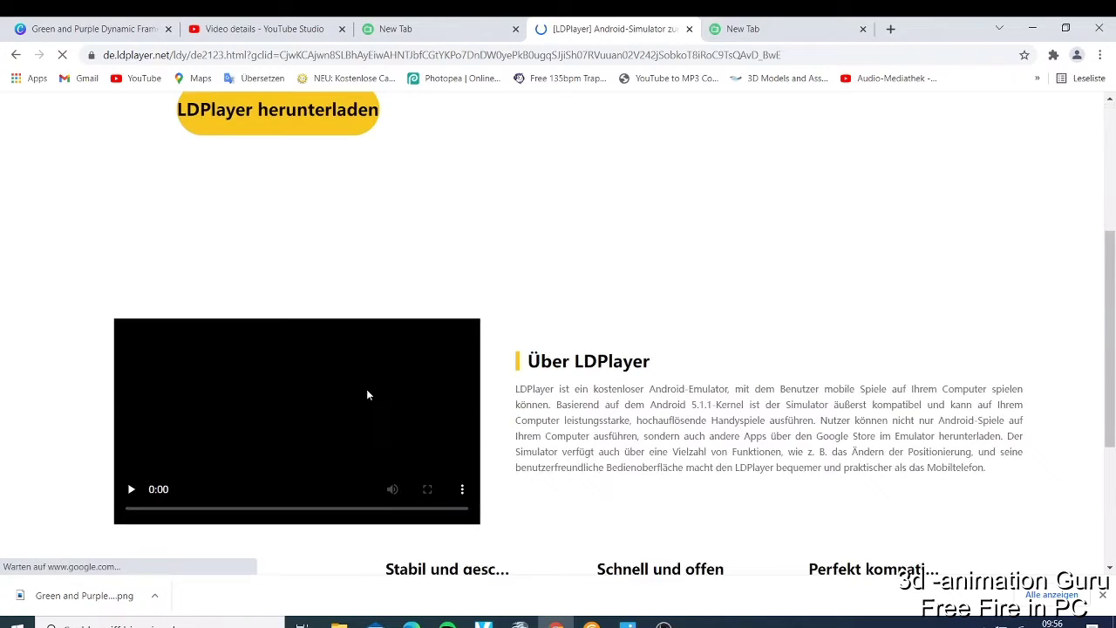
scroll(366, 392, up, 2)
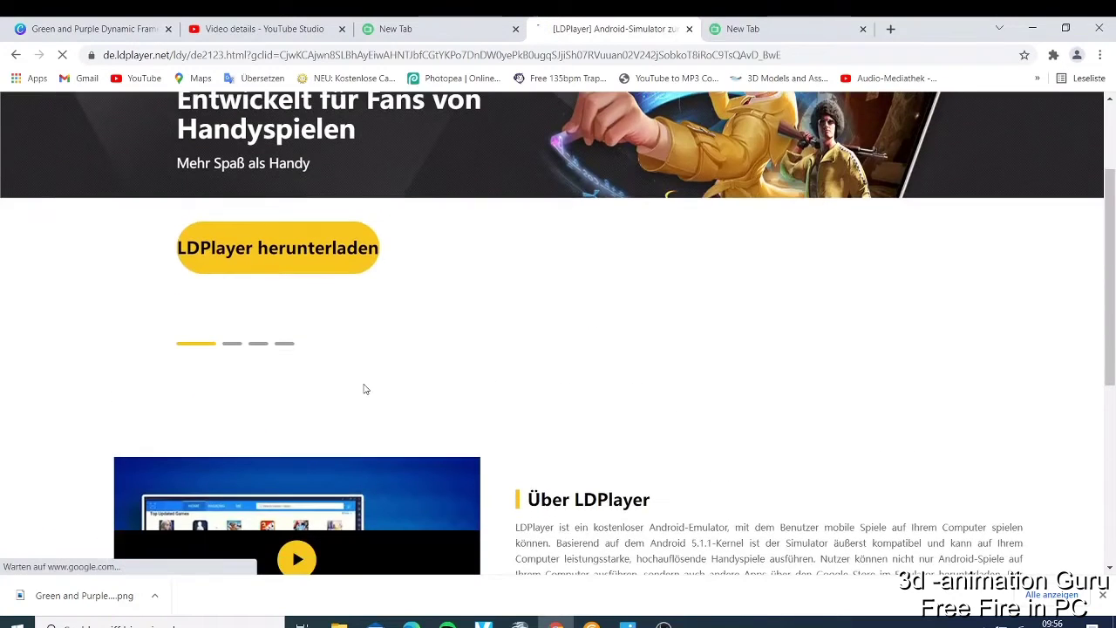
scroll(366, 392, down, 2)
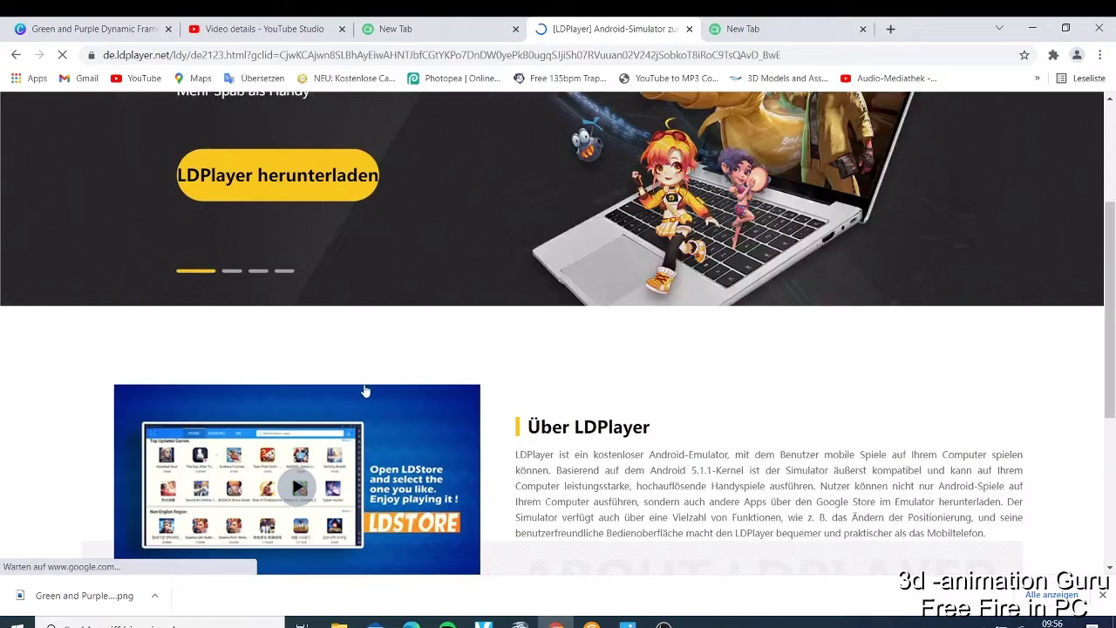
scroll(369, 394, down, 3)
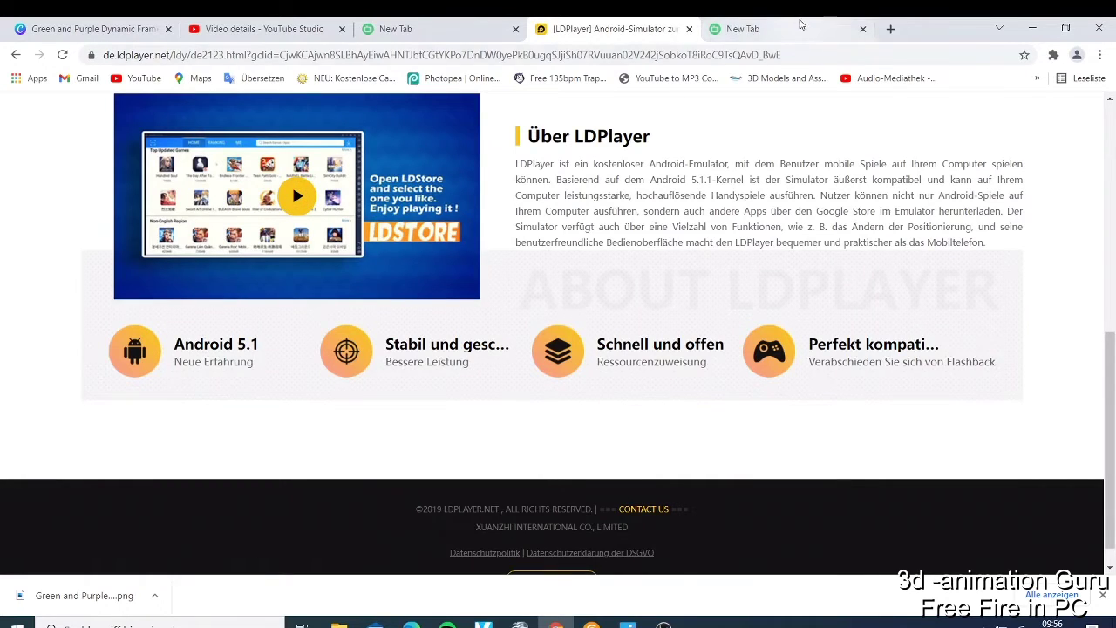
Search the web for "best android to pc emulator" in the empty new tab.
click(768, 28)
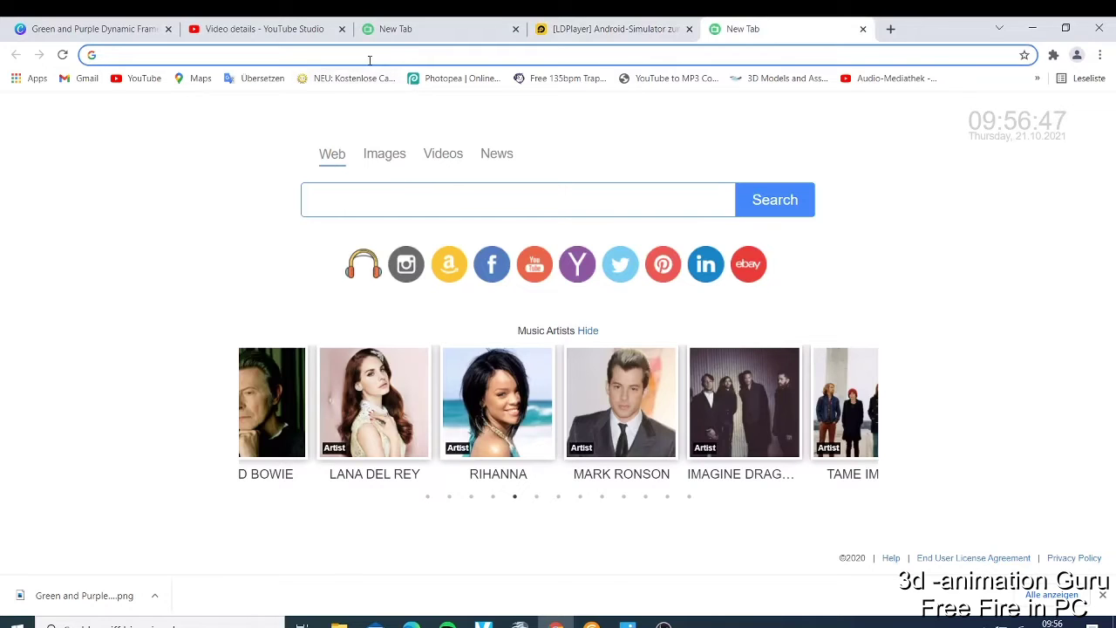
text(b)
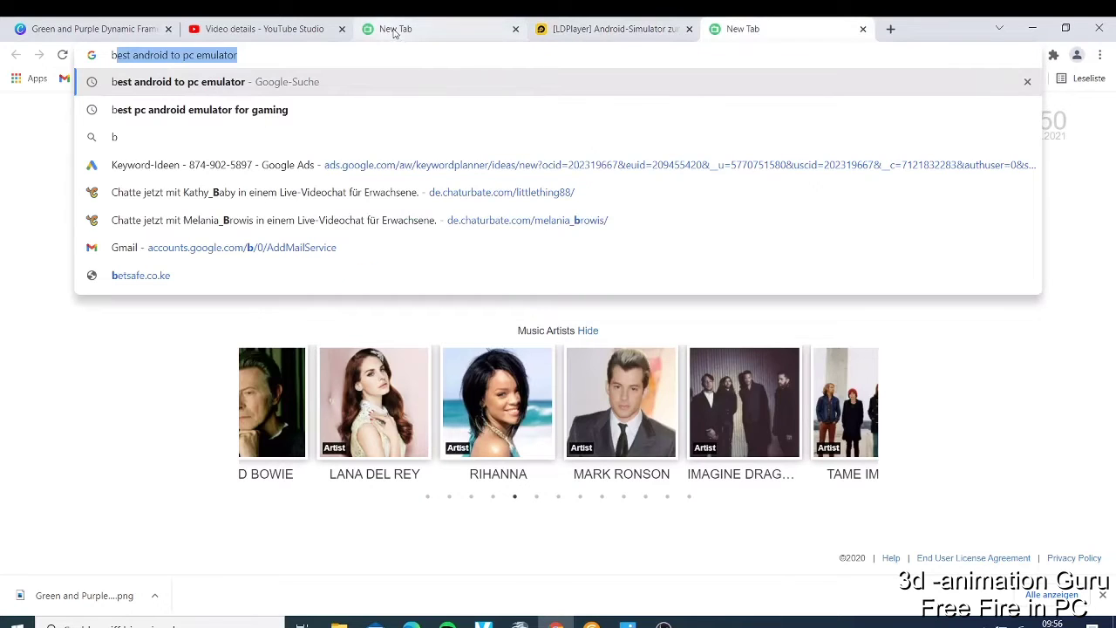
text(est)
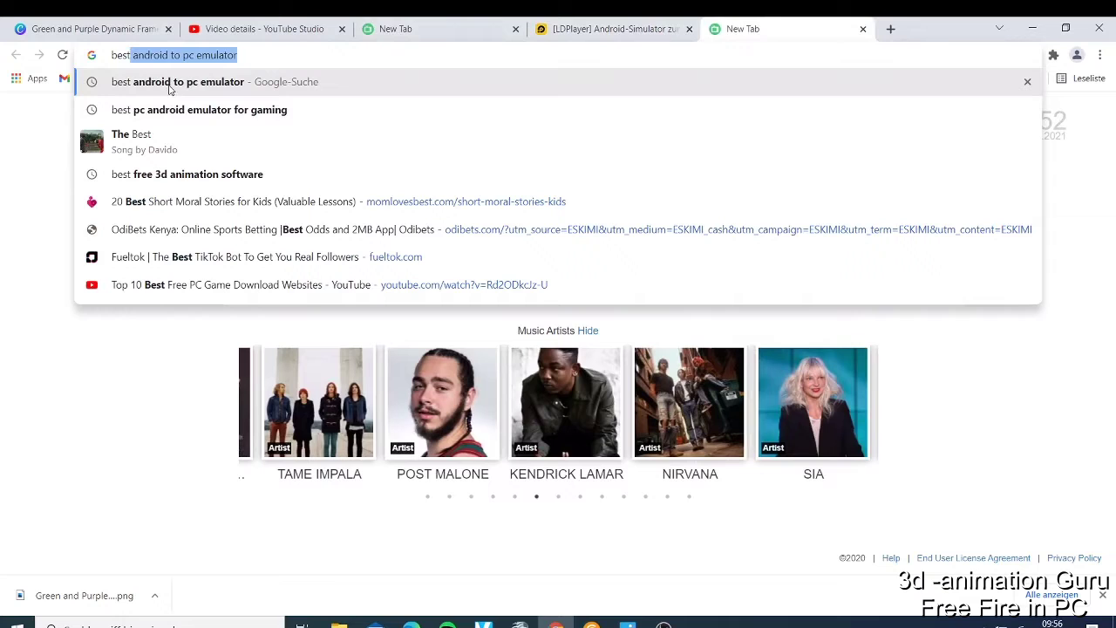
click(168, 87)
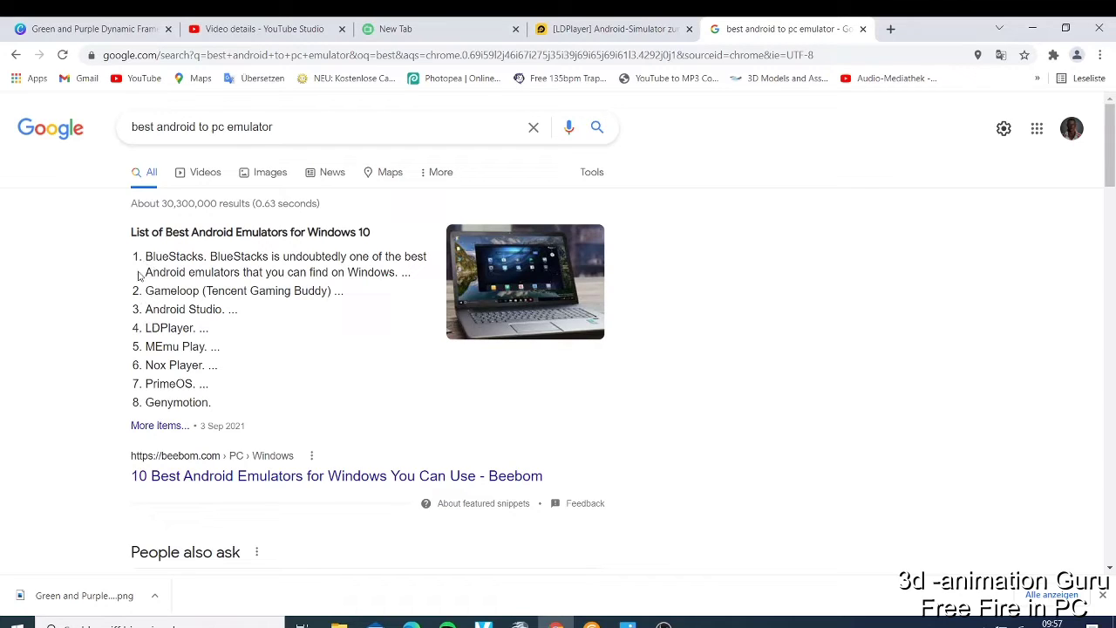
Copy the name "BlueStacks" from the first entry in the list of best Android emulators for Windows 10.
drag(144, 257, 205, 257)
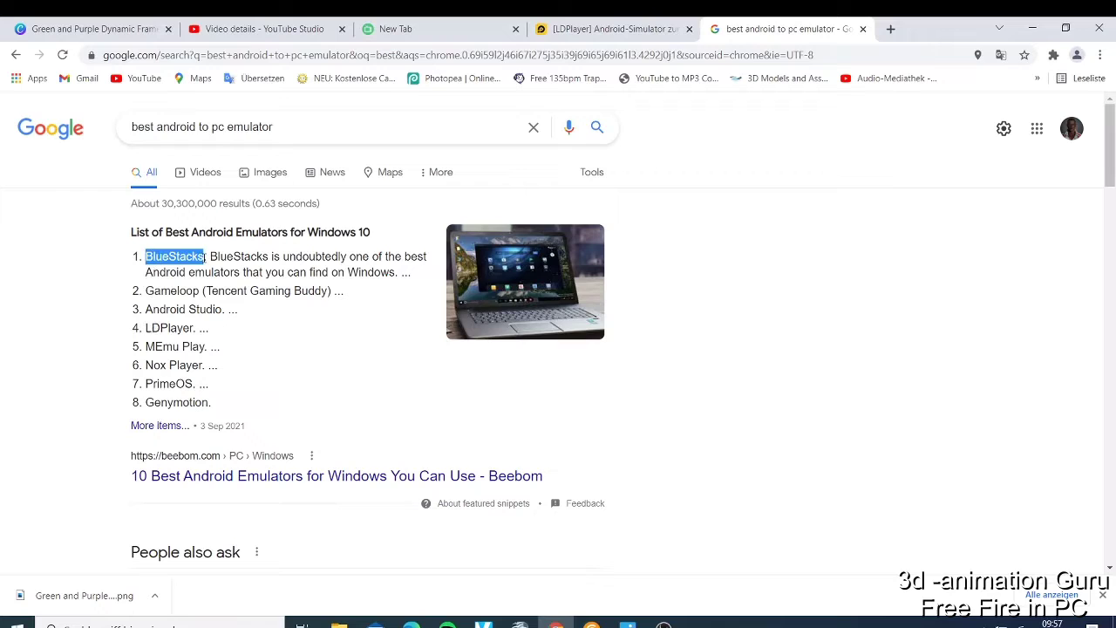
right_click(157, 257)
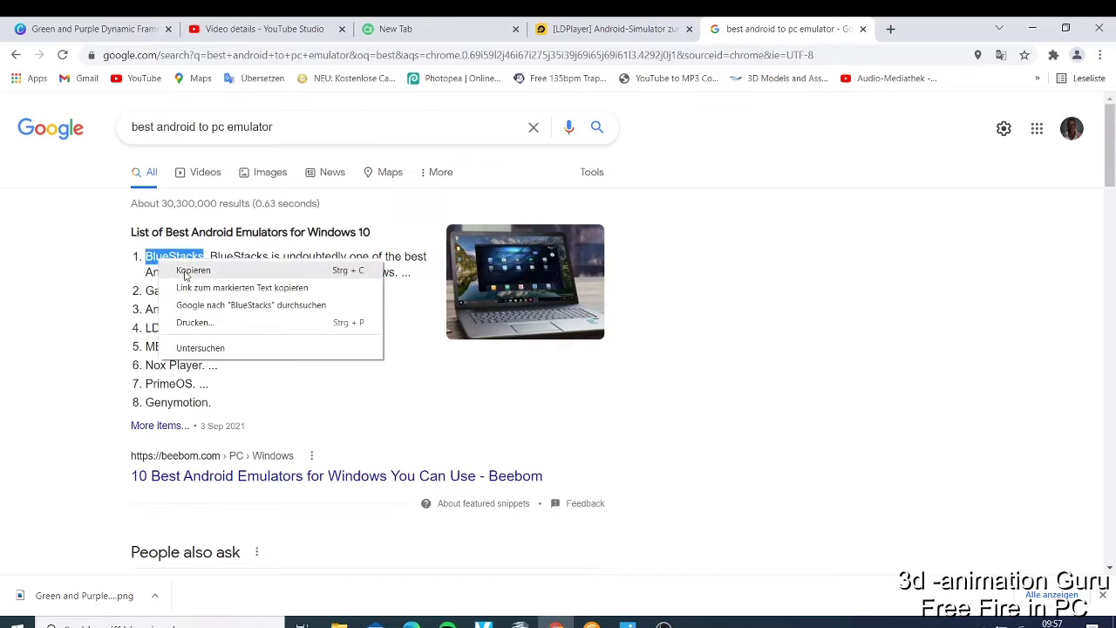
click(186, 271)
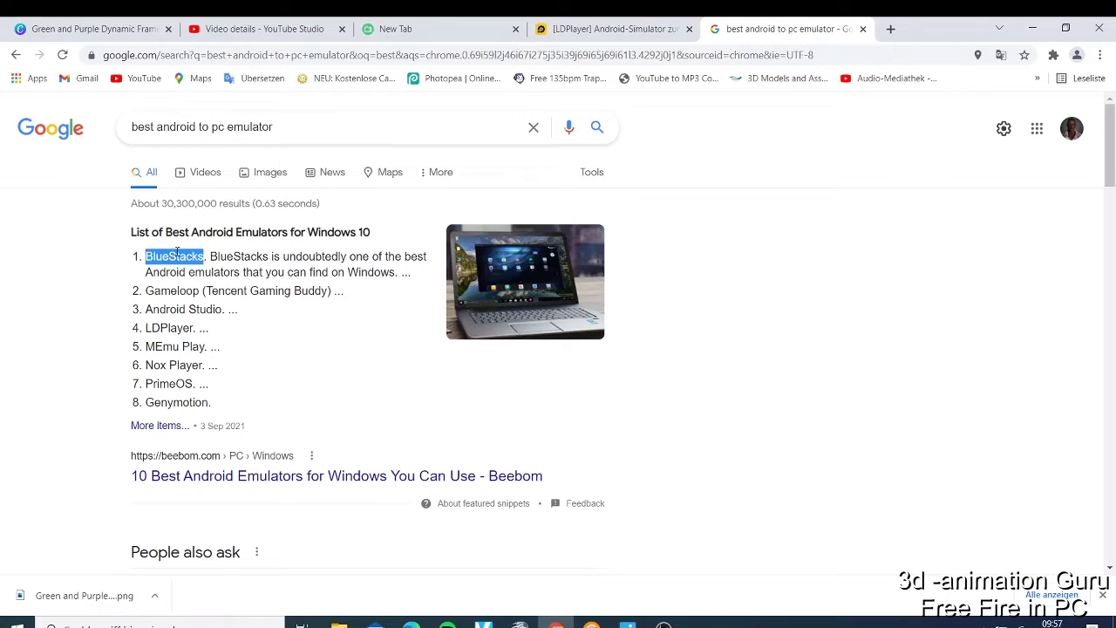
right_click(177, 251)
click(216, 264)
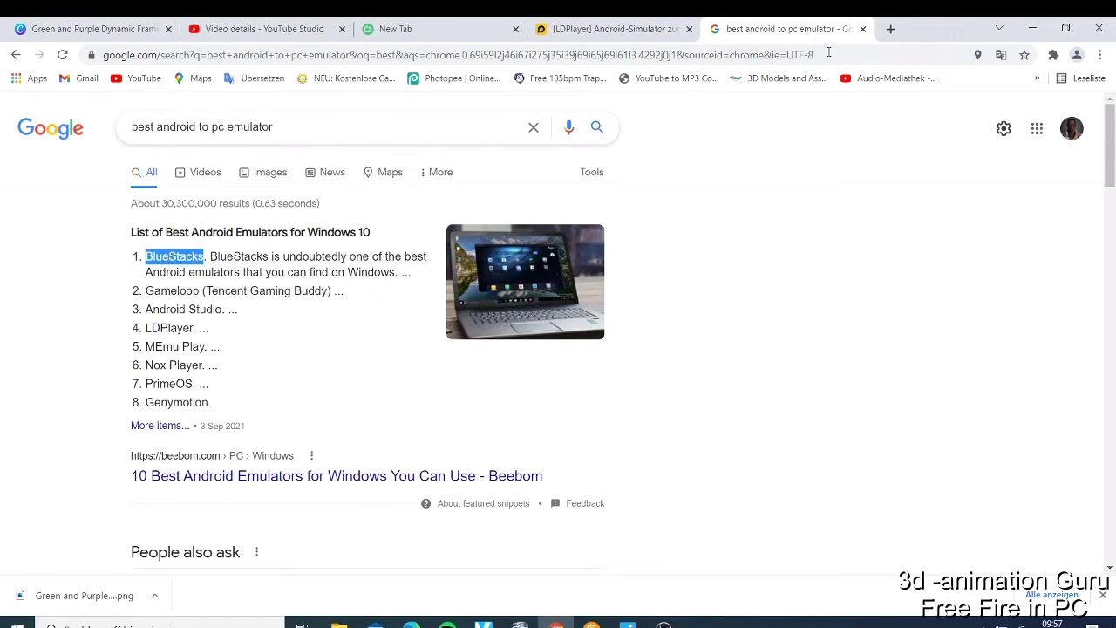
Search for "bluestacks download" in a new tab, starting from the copied emulator name.
click(891, 28)
right_click(430, 60)
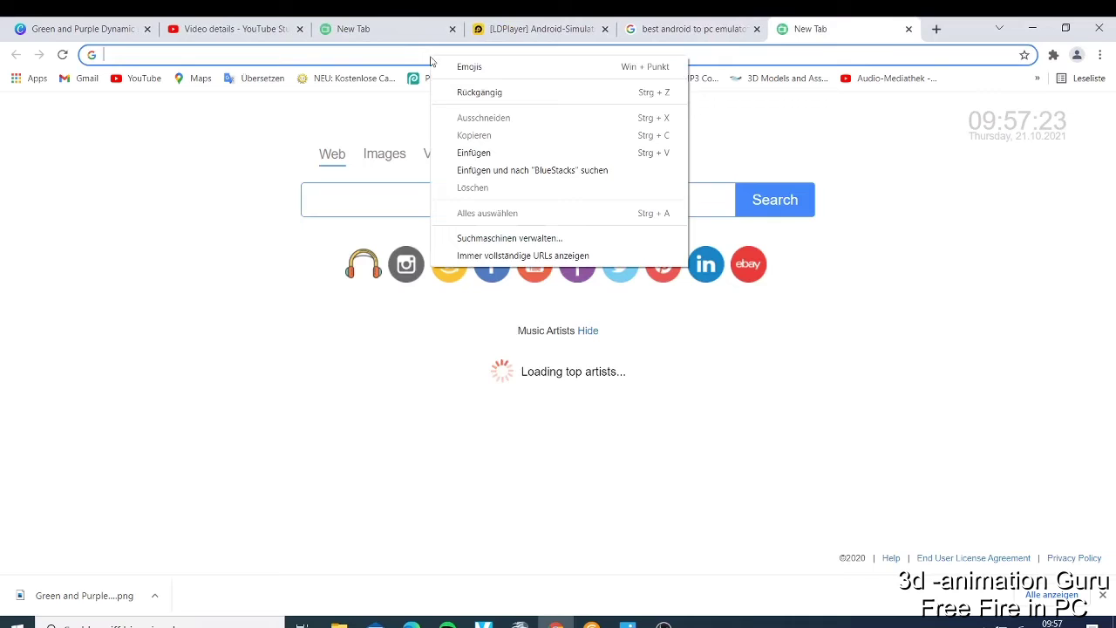
click(523, 152)
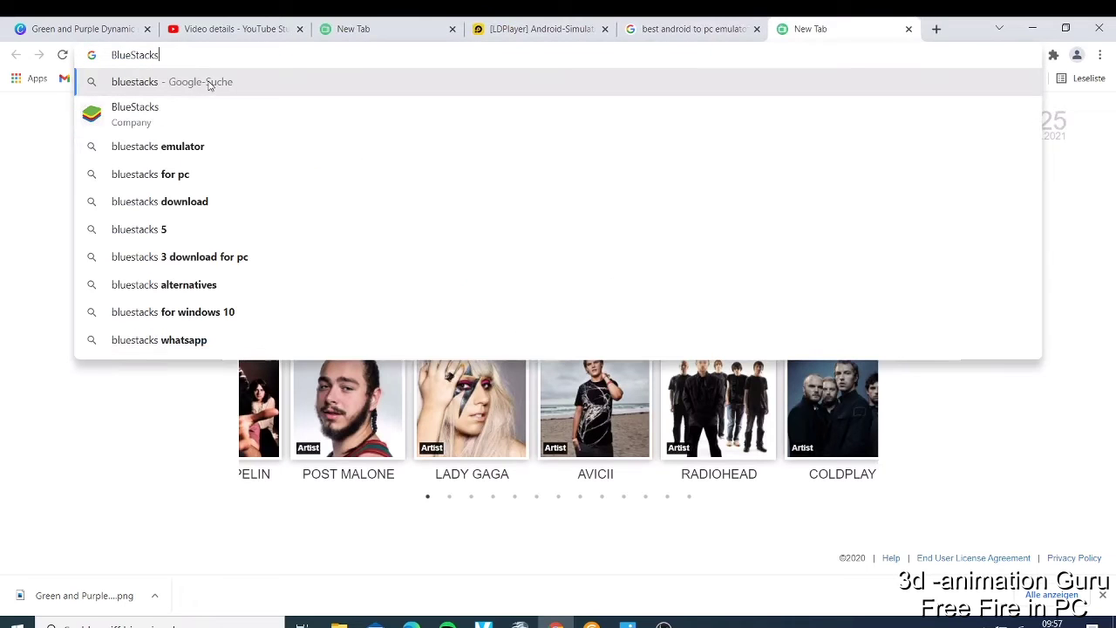
click(203, 212)
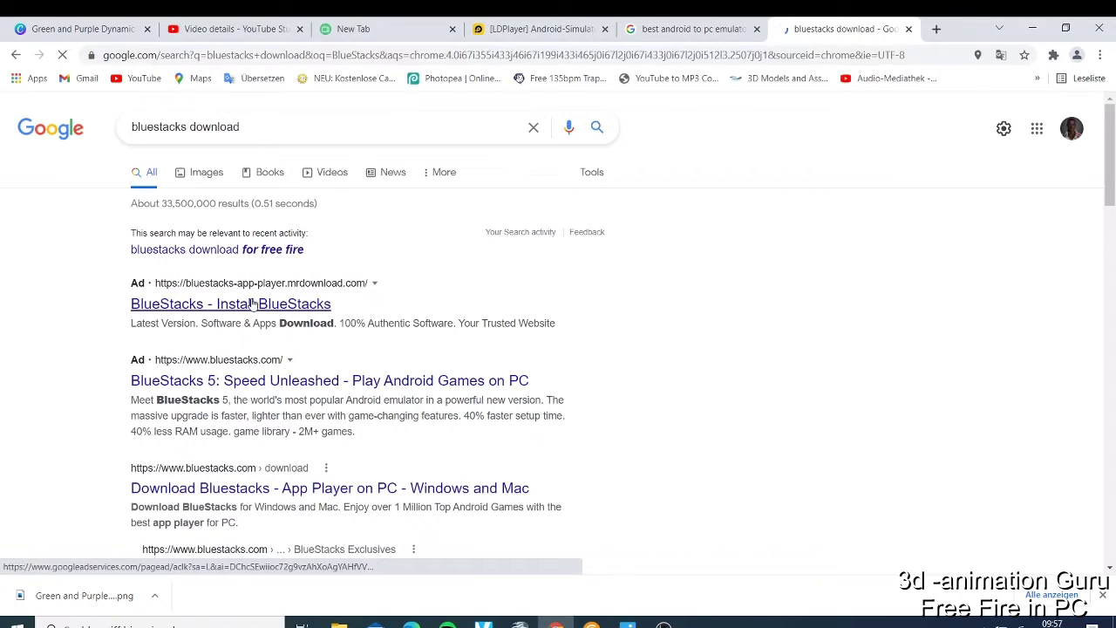
Open the "BlueStacks - Install BlueStacks" result and look through the BlueStacks App Player download page.
click(252, 304)
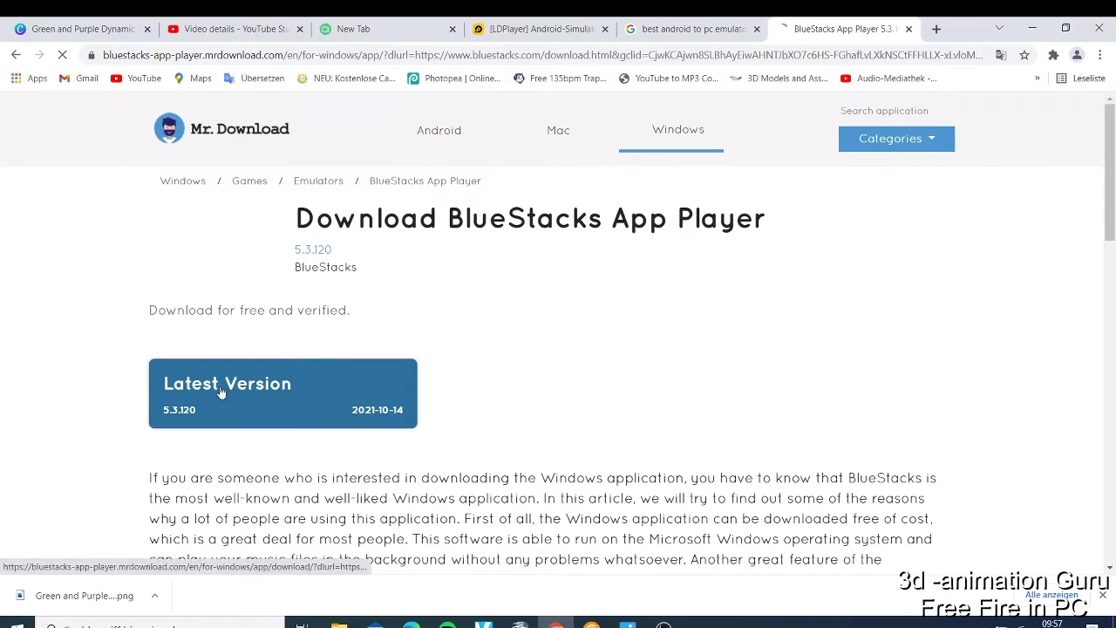
scroll(336, 331, down, 1)
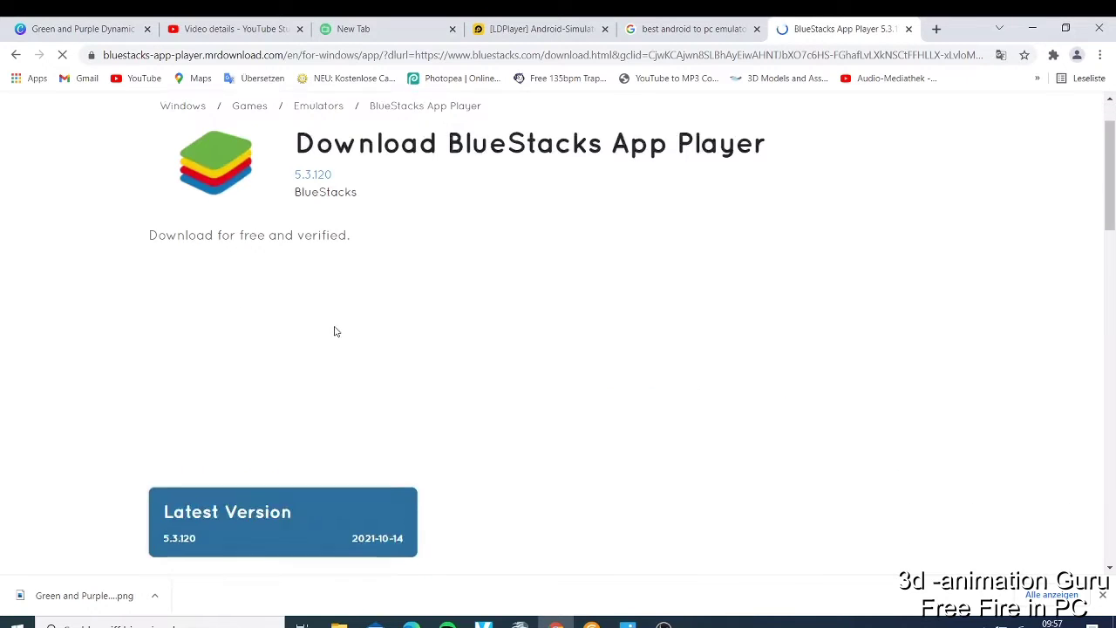
scroll(324, 309, down, 3)
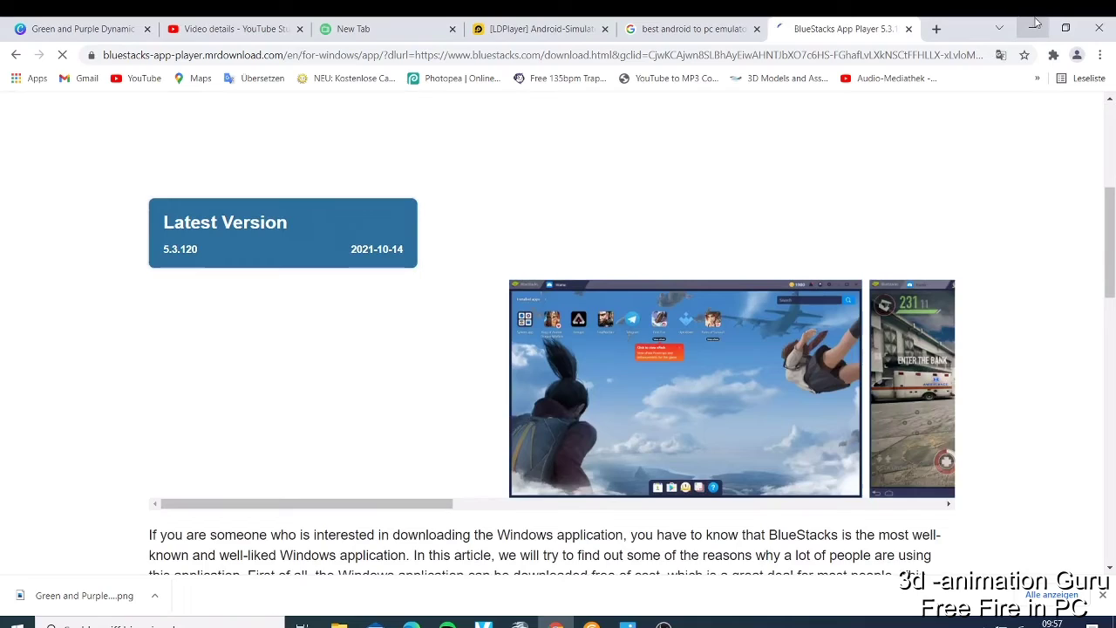
Switch to the desktop's BlueStacks 5 Multi-Instance Manager, start the BlueStacks Nougat 32-bit instance and maximize its window.
click(1036, 24)
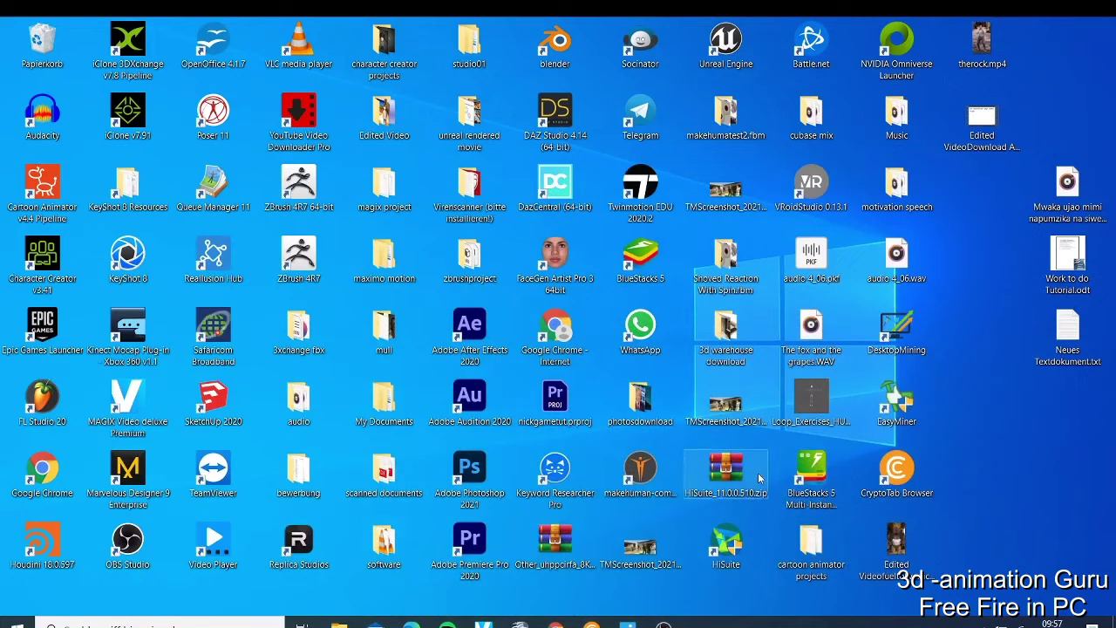
click(822, 474)
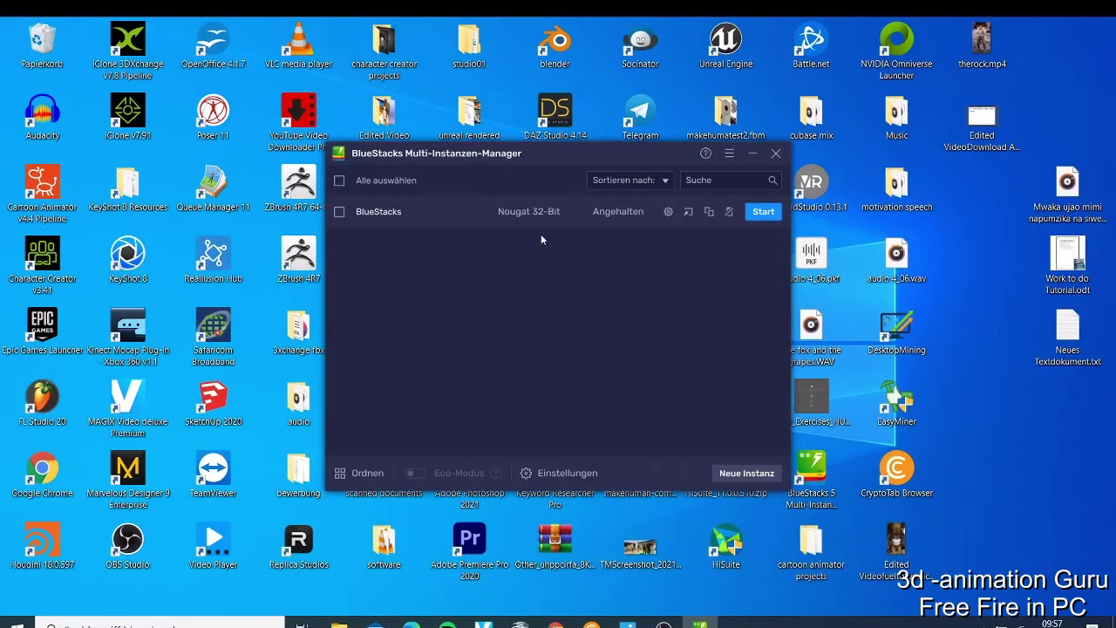
click(763, 212)
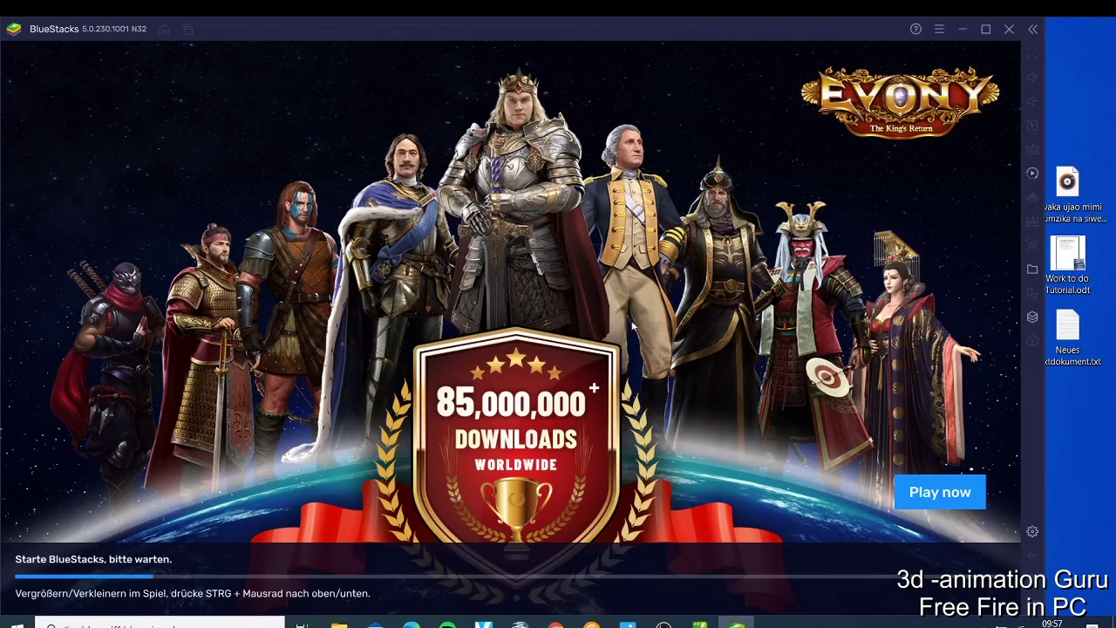
click(986, 28)
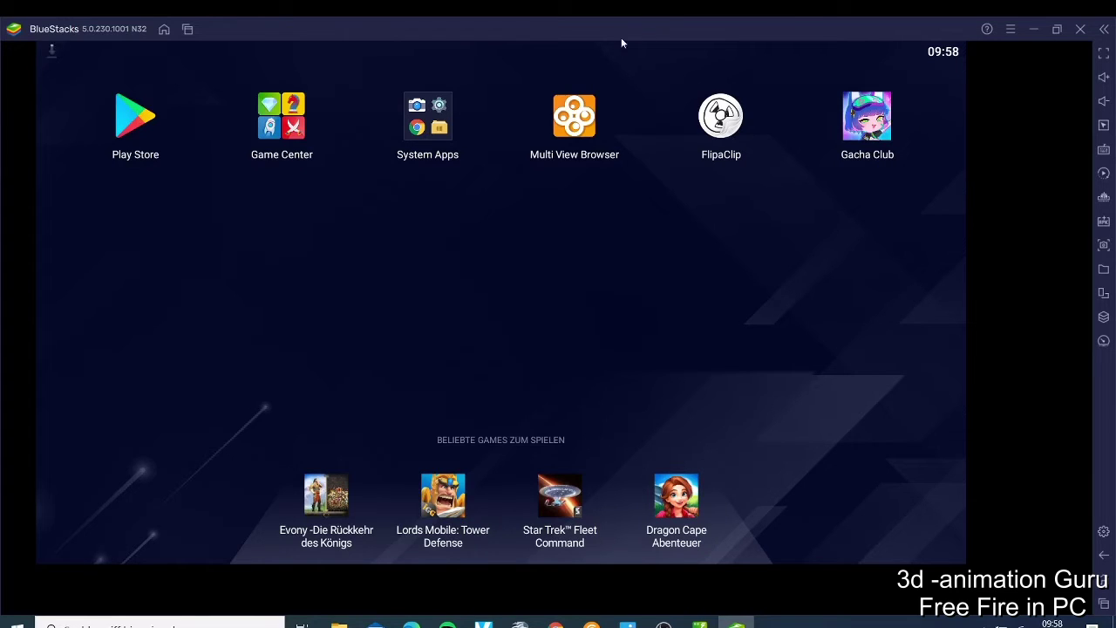
Open the Play Store in BlueStacks and search for "free fire" using the recent search suggestion.
click(136, 133)
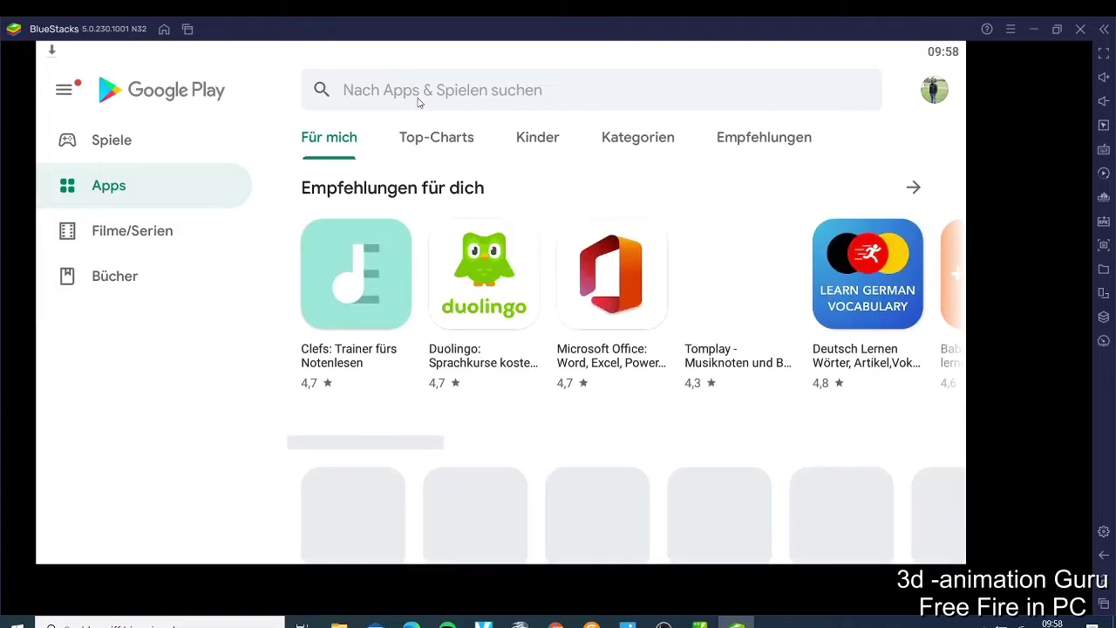
click(418, 102)
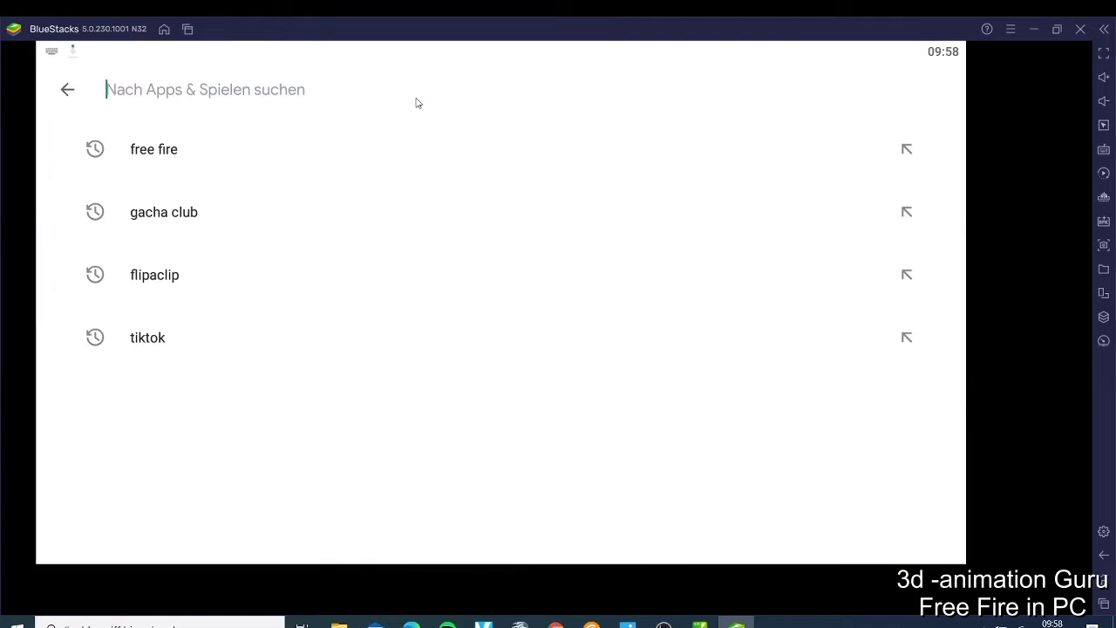
click(182, 150)
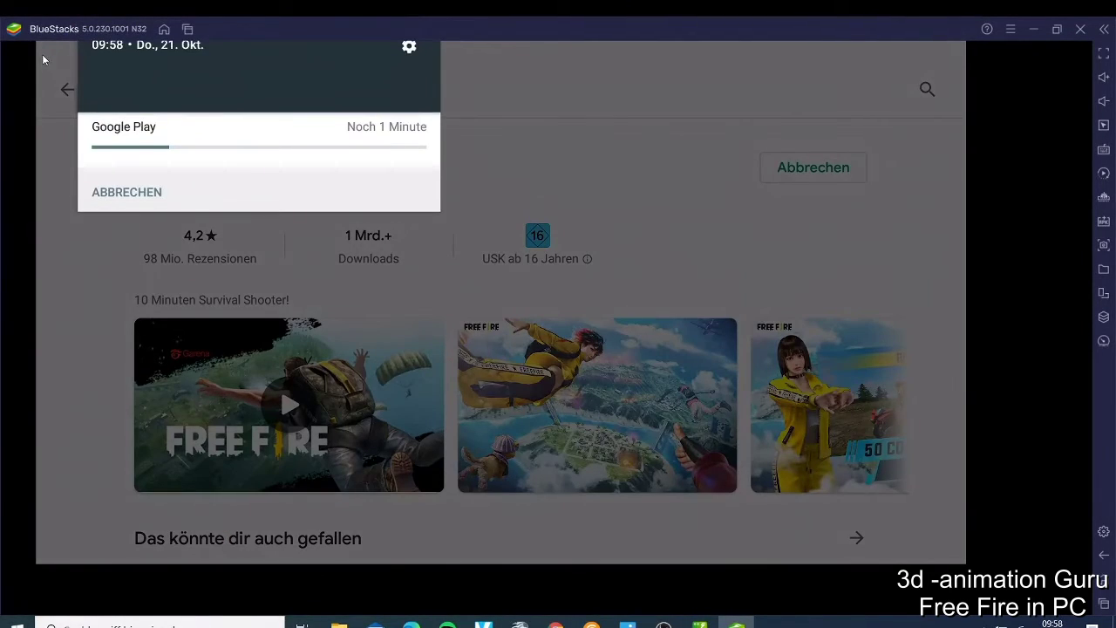
Close the Google Play download notification and go back from the Play Store to the BlueStacks home screen.
click(41, 54)
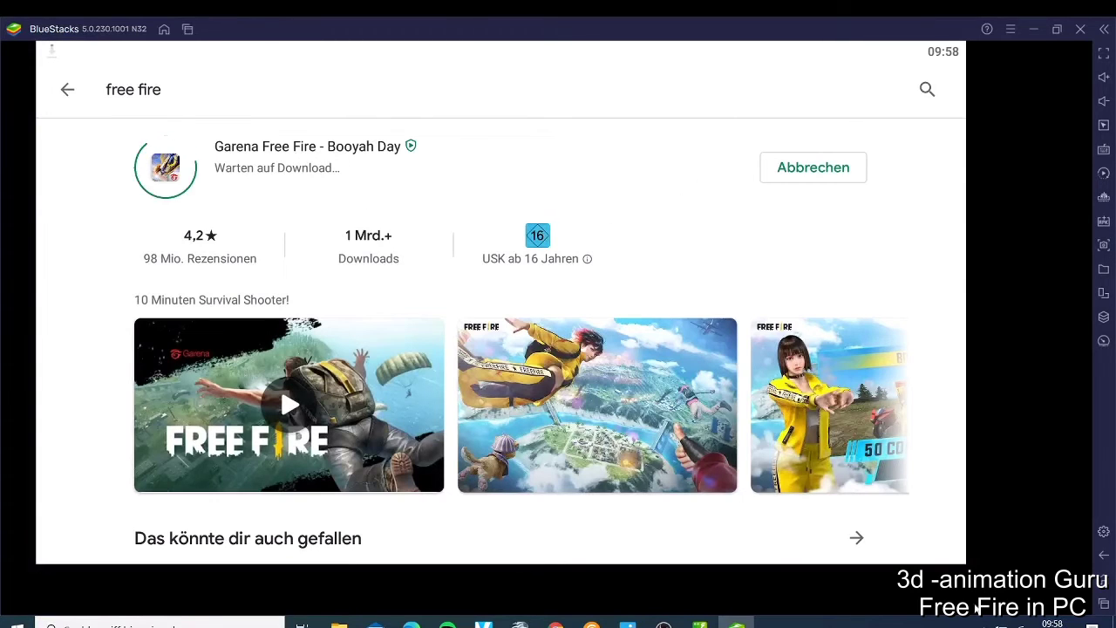
click(1104, 556)
click(1105, 556)
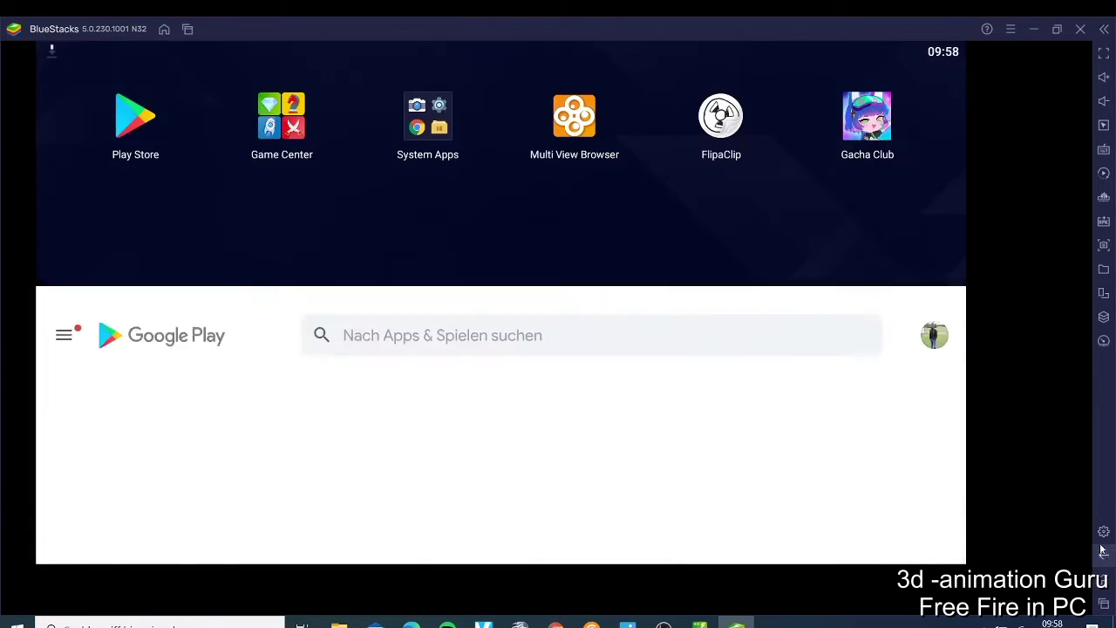